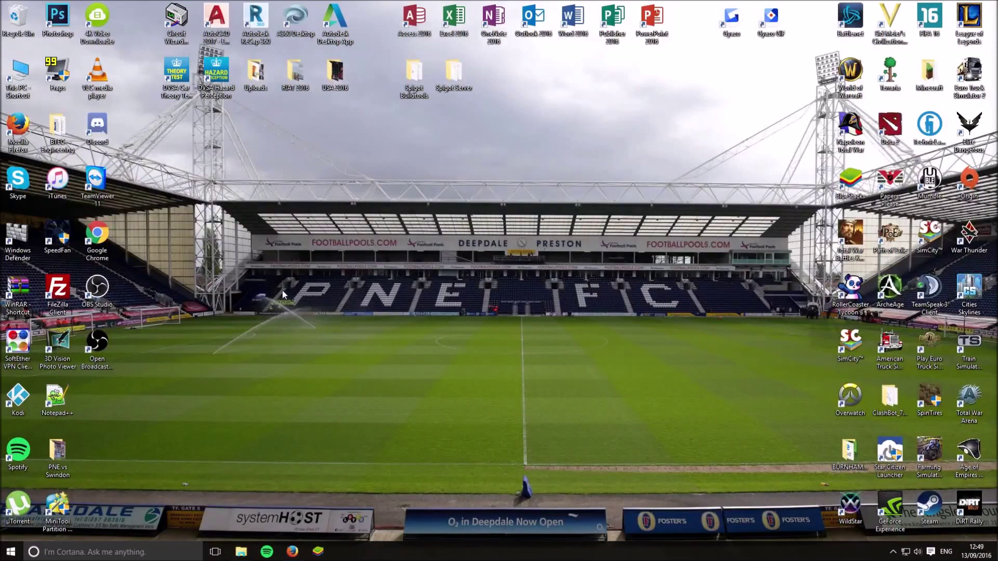
Open Command Prompt from a cmd search and run ipconfig to list the network configuration.
{"action": "left_click", "coordinate": [93, 553]}
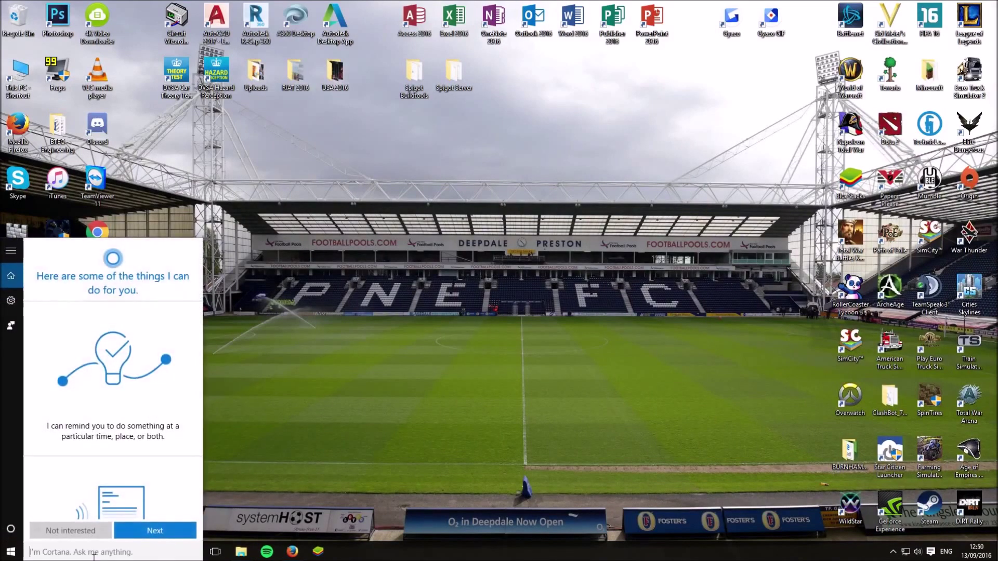
{"action": "type", "text": "cmd"}
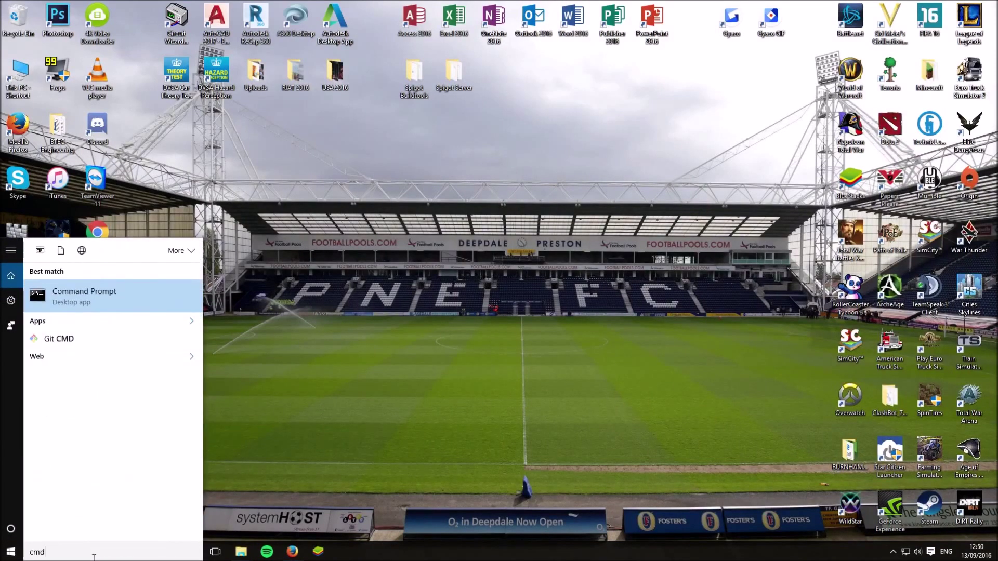
{"action": "key", "text": "Return"}
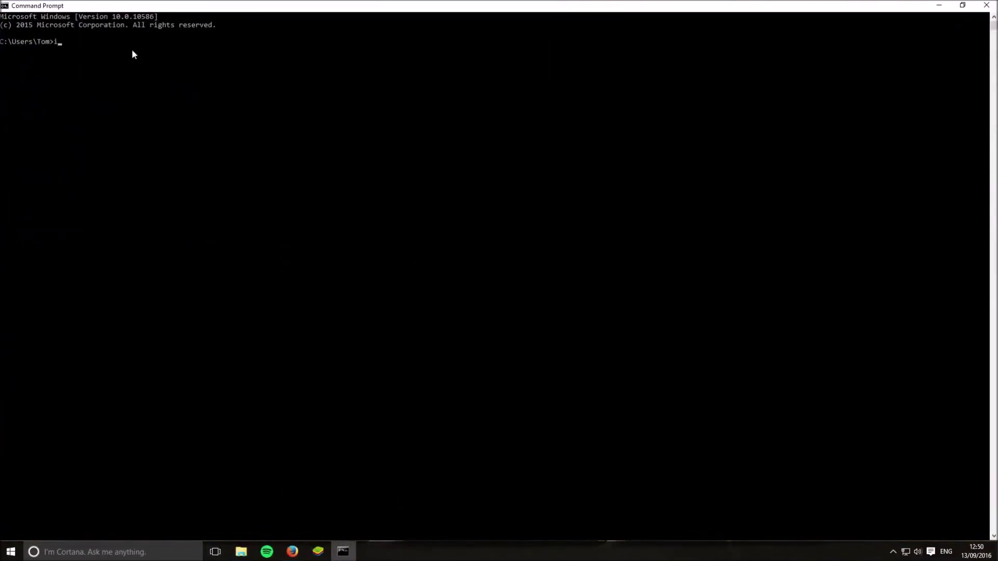
{"action": "type", "text": "onfi"}
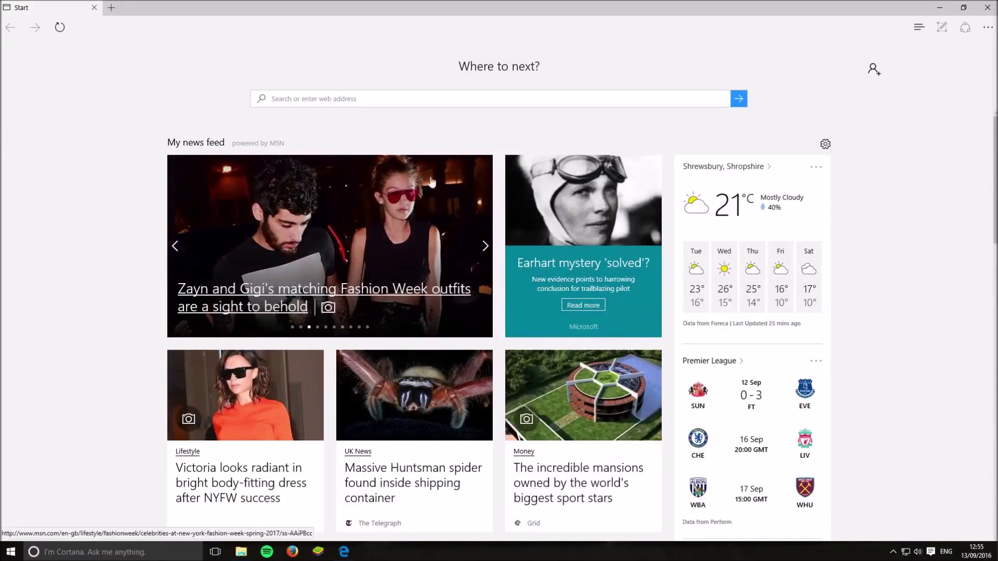
Enter the router address 192.168.0.1 in Edge's address bar.
{"action": "scroll", "coordinate": [201, 23], "scroll_direction": "down", "scroll_amount": 1}
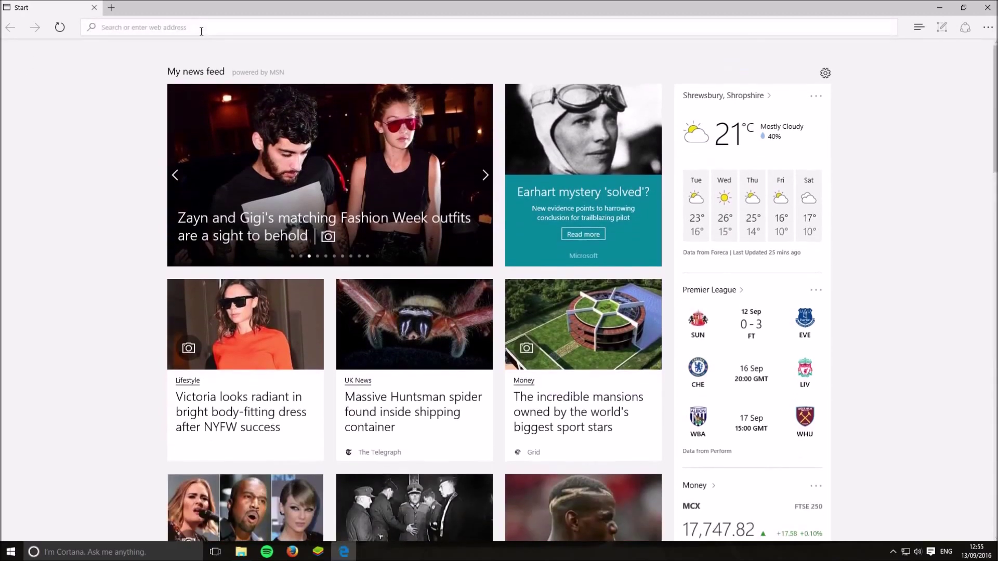
{"action": "left_click", "coordinate": [201, 28]}
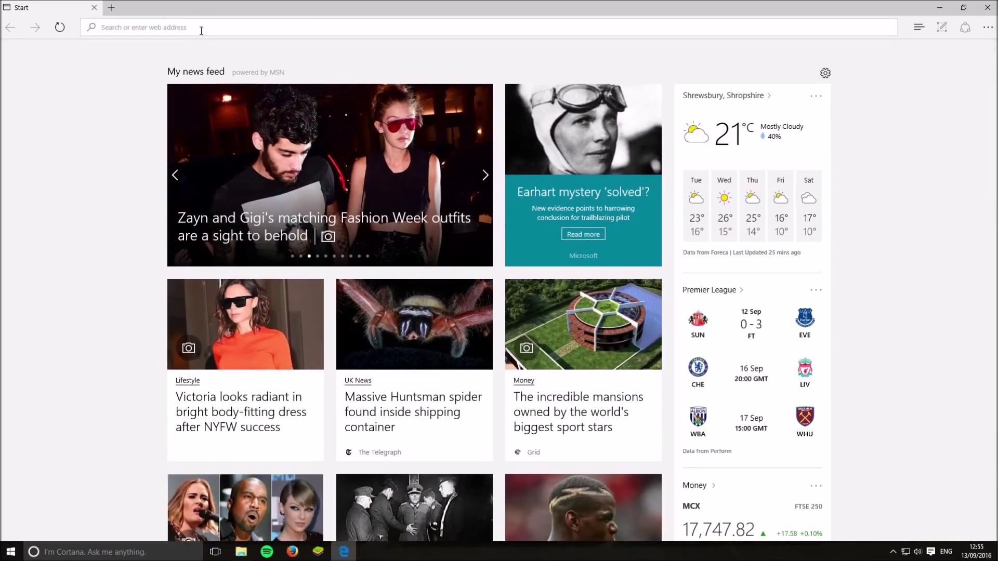
{"action": "type", "text": "19"}
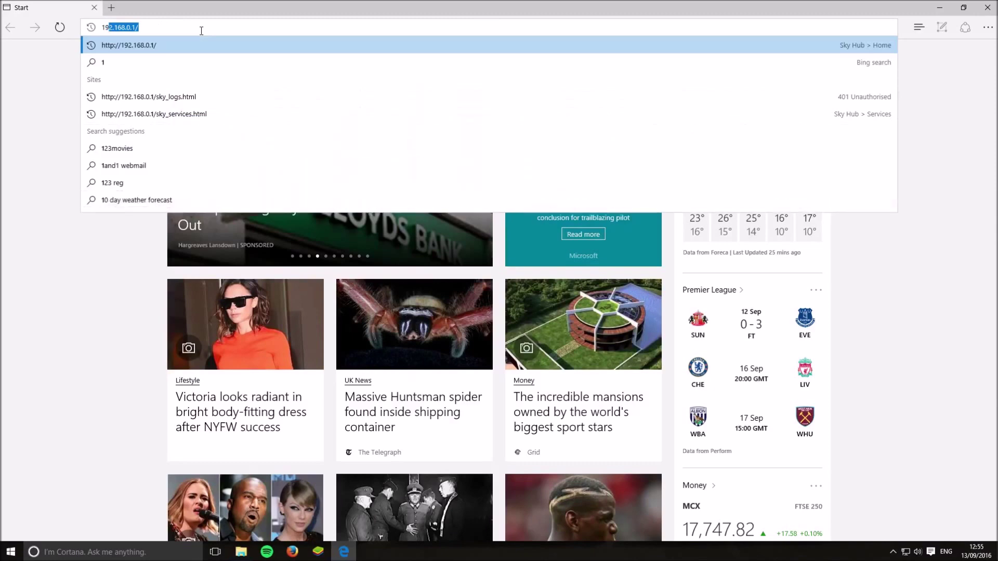
{"action": "type", "text": "2"}
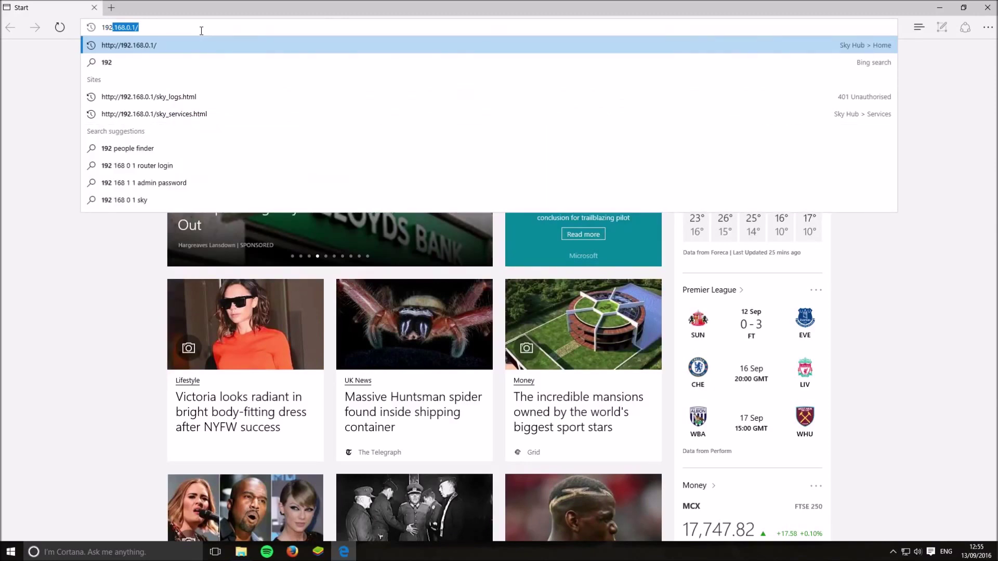
{"action": "type", "text": ".16"}
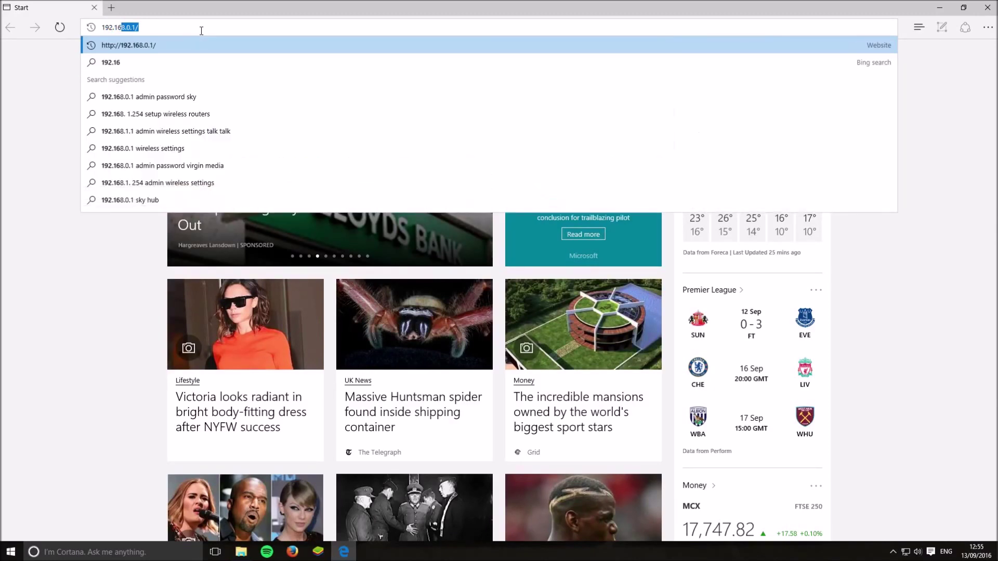
{"action": "type", "text": "8.0.1"}
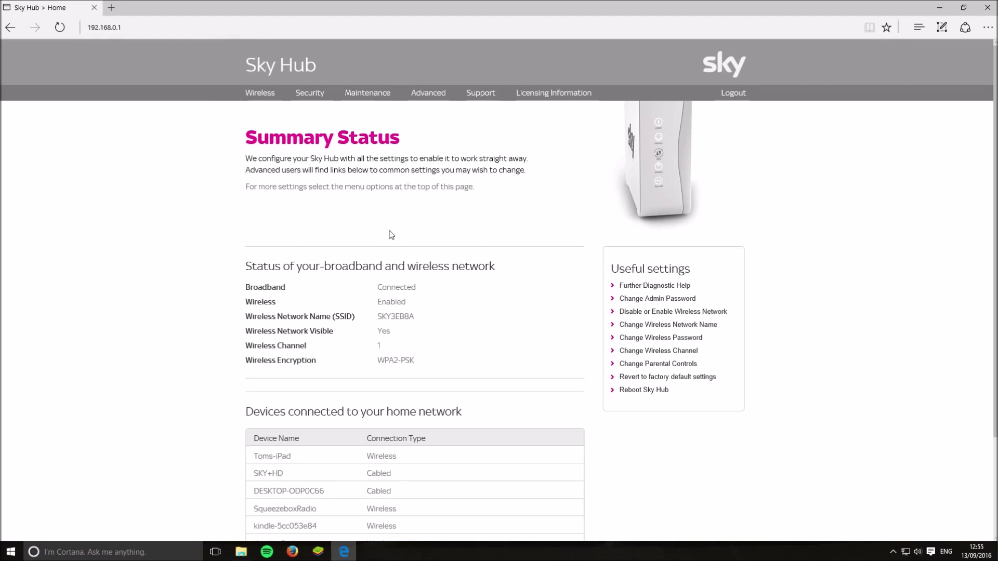
Go to the Sky Hub Security section, triggering the router login prompt.
{"action": "scroll", "coordinate": [384, 242], "scroll_direction": "down", "scroll_amount": 1}
{"action": "scroll", "coordinate": [378, 248], "scroll_direction": "up", "scroll_amount": 1}
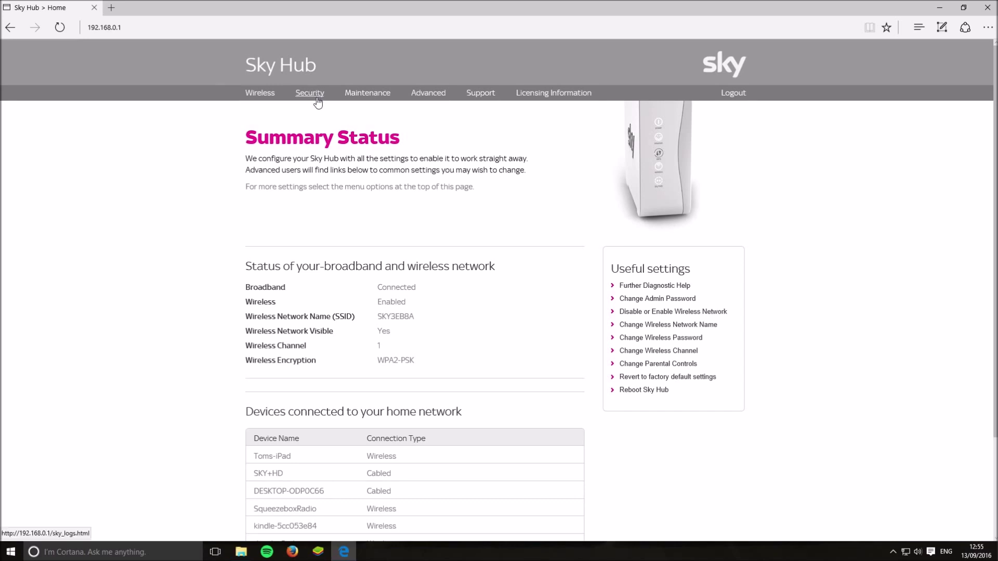
{"action": "left_click", "coordinate": [312, 93]}
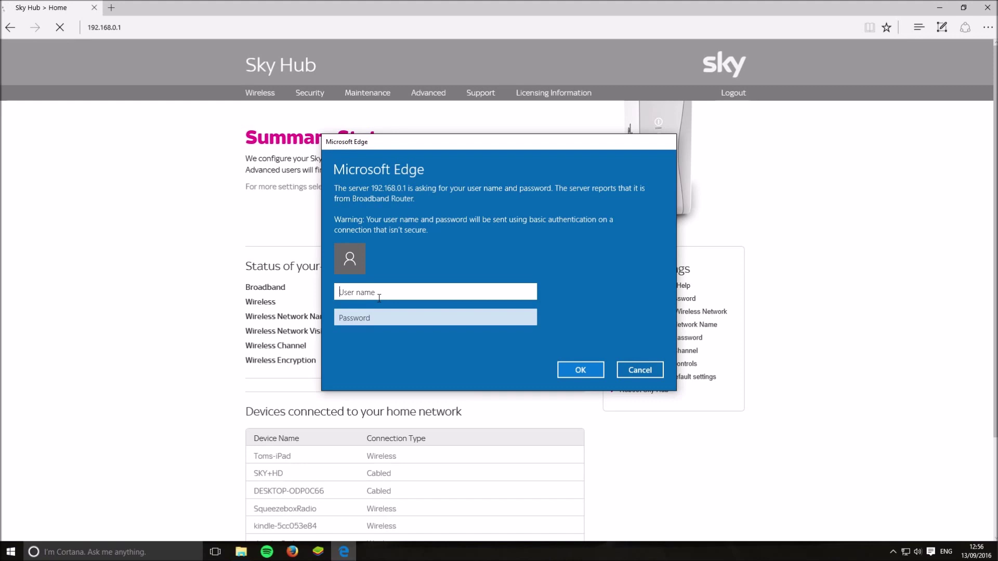
Log in with the router's admin user name and password, then go to the Services page.
{"action": "type", "text": "admin"}
{"action": "key", "text": "Tab"}
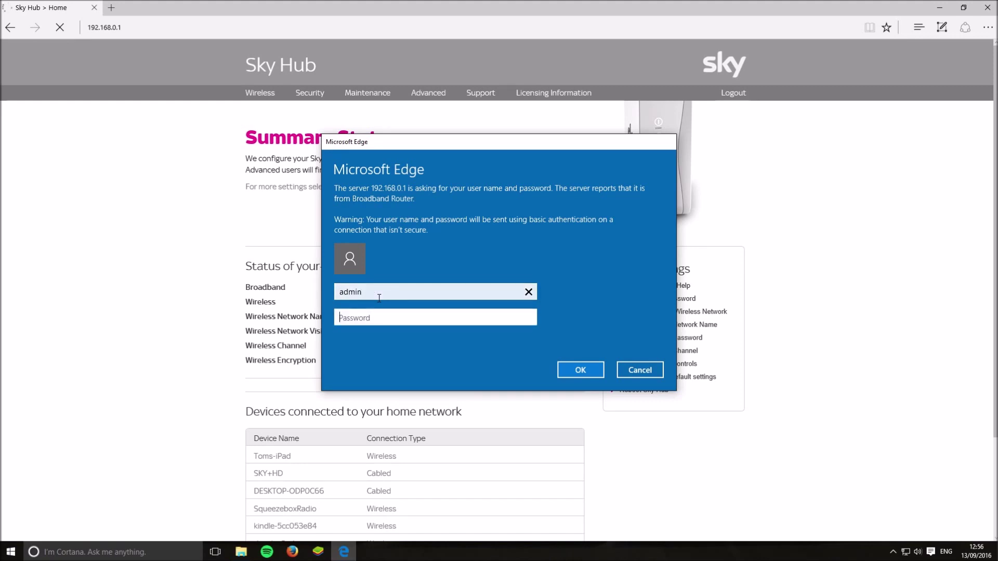
{"action": "type", "text": "sky"}
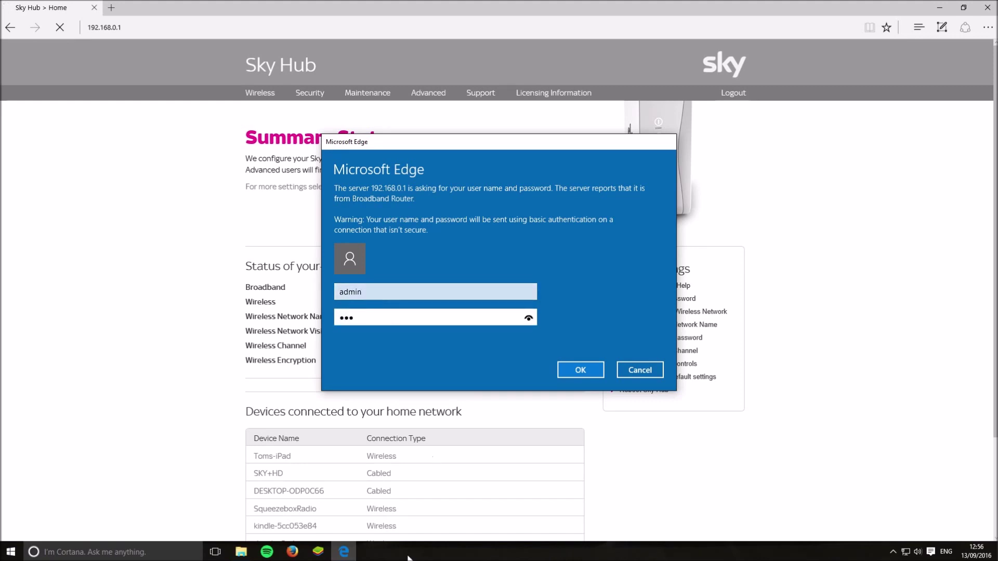
{"action": "left_click", "coordinate": [580, 370]}
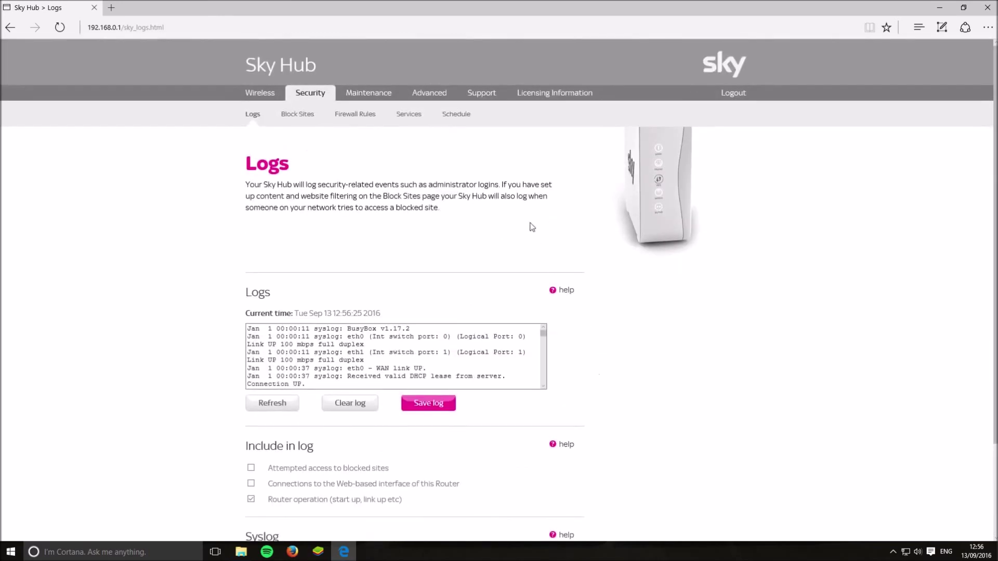
{"action": "left_click", "coordinate": [410, 116]}
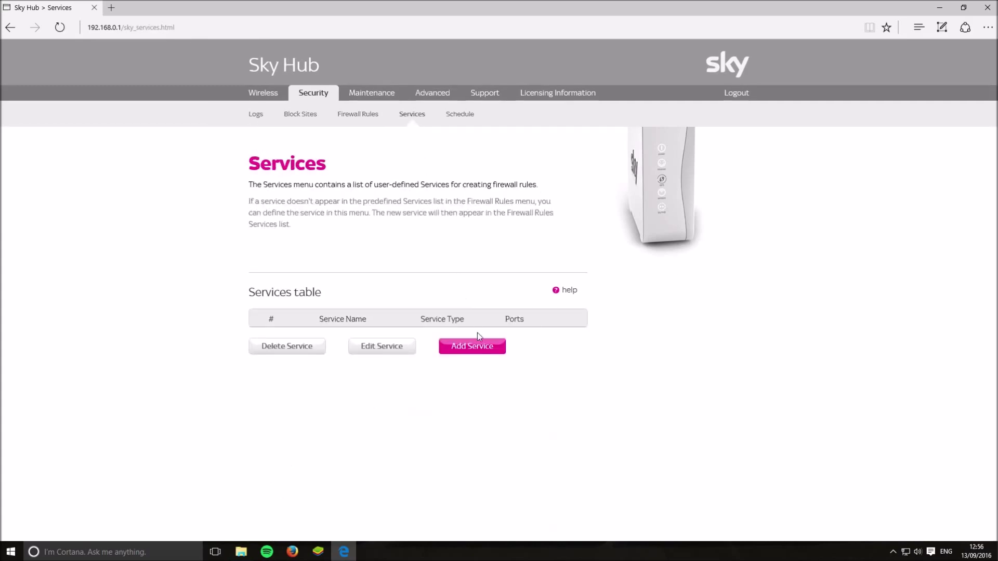
Add a custom service named Minecraft, type TCP/UDP, start and finish port 25565.
{"action": "left_click", "coordinate": [482, 349]}
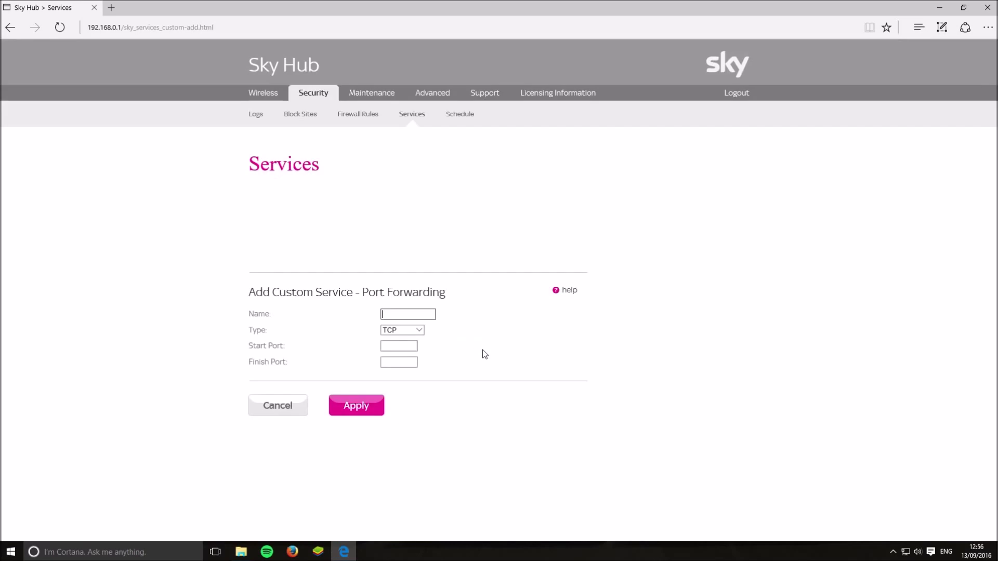
{"action": "left_click", "coordinate": [412, 313]}
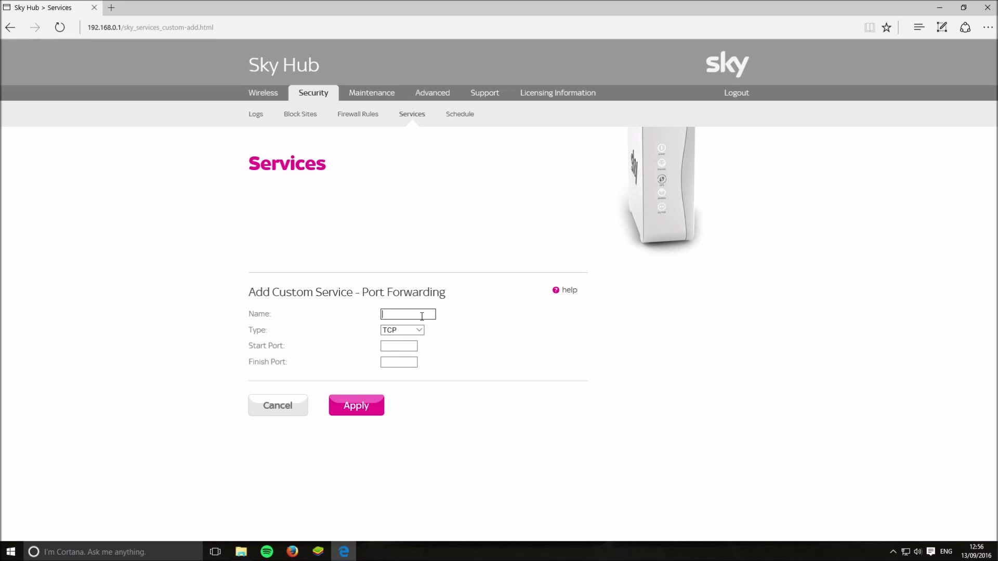
{"action": "type", "text": "Minecrafty"}
{"action": "key", "text": "BackSpace"}
{"action": "left_click", "coordinate": [411, 331]}
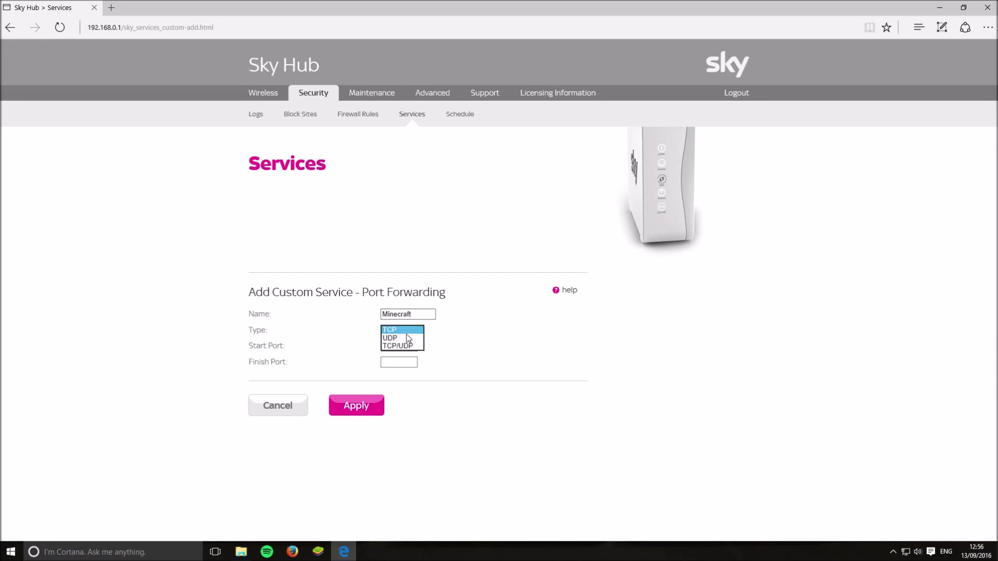
{"action": "left_click", "coordinate": [407, 346]}
{"action": "left_click", "coordinate": [407, 346]}
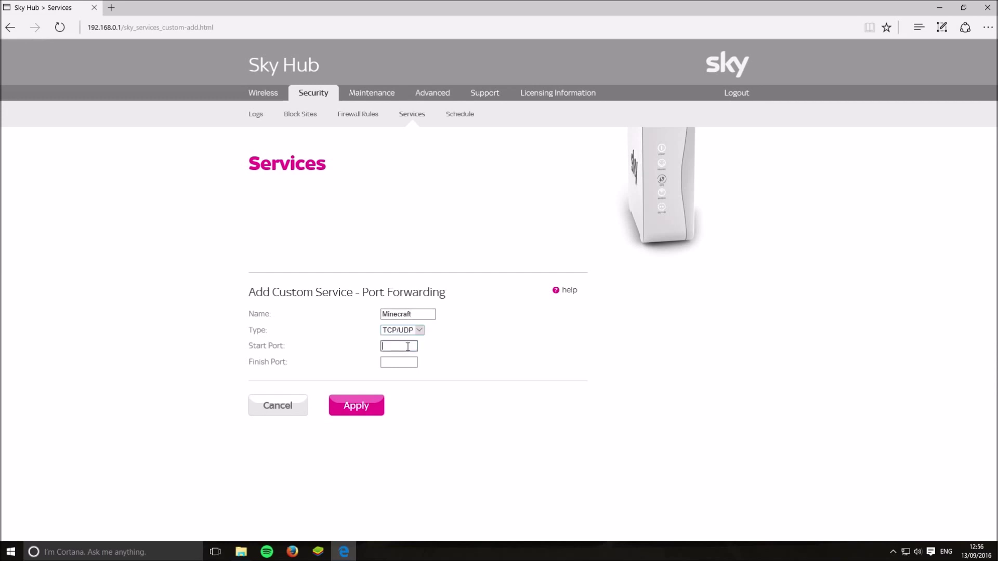
{"action": "type", "text": "25565"}
{"action": "key", "text": "Tab"}
{"action": "type", "text": "25565"}
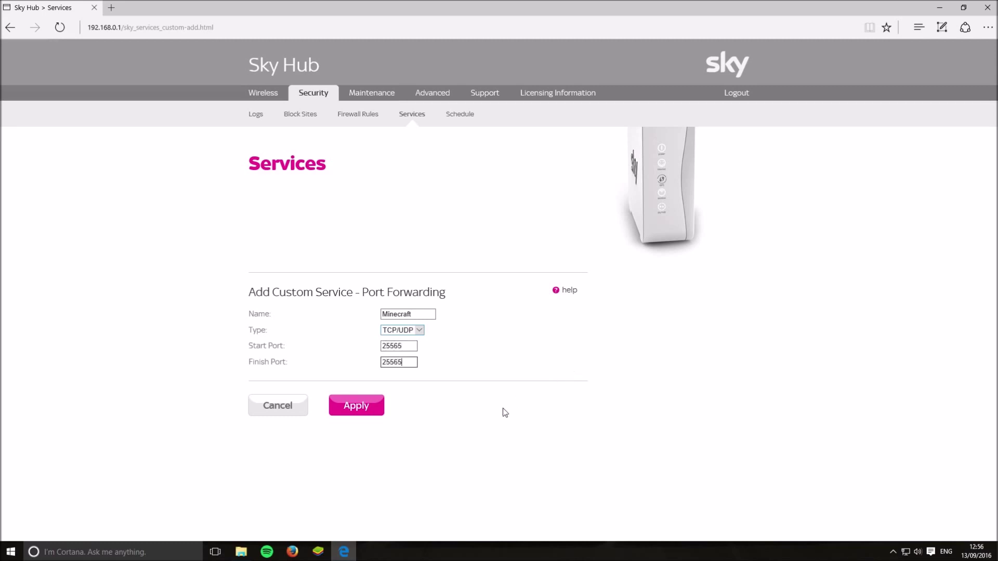
{"action": "left_click", "coordinate": [367, 412]}
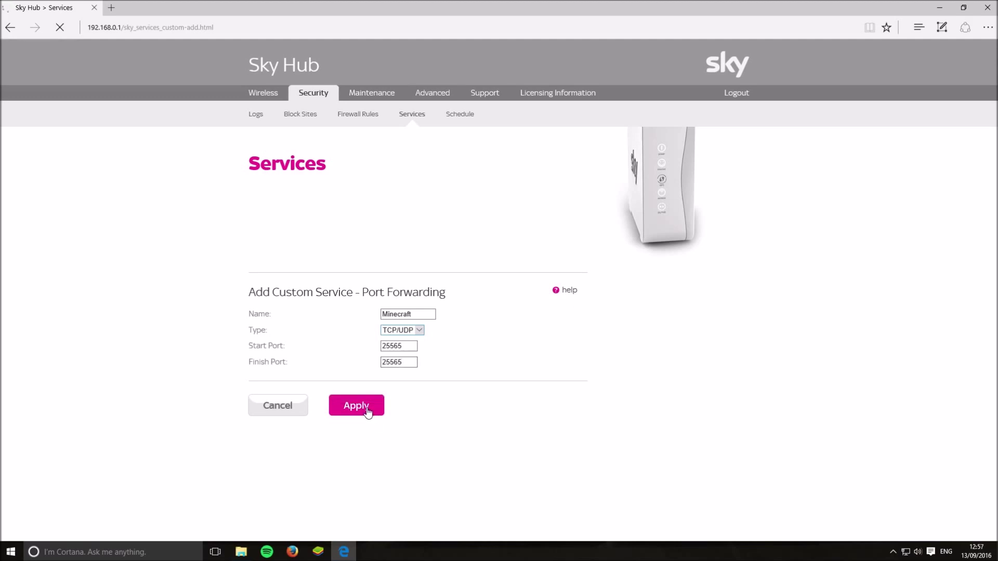
Reopen Command Prompt via a cmd search and maximize its window.
{"action": "left_click", "coordinate": [89, 553]}
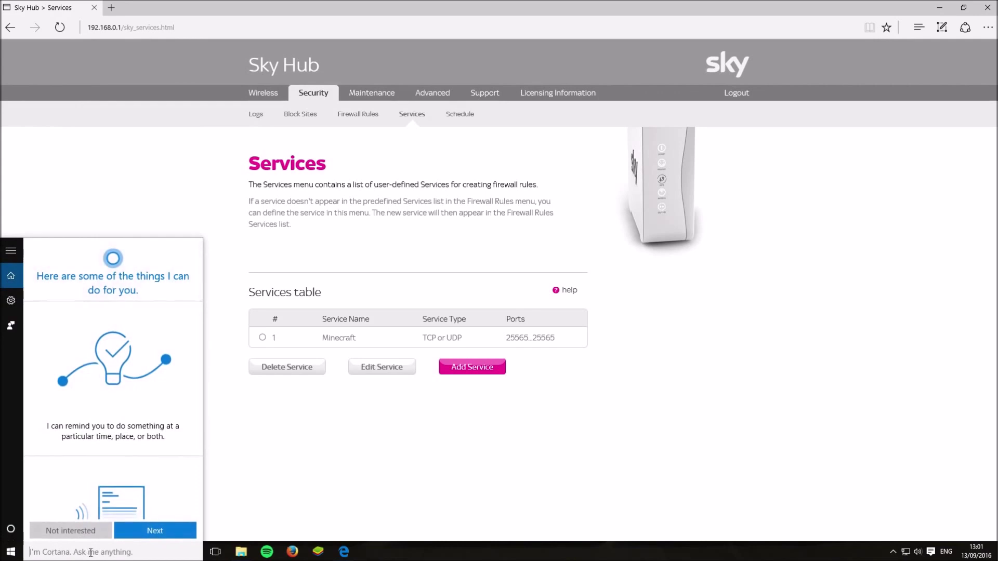
{"action": "type", "text": "cmd"}
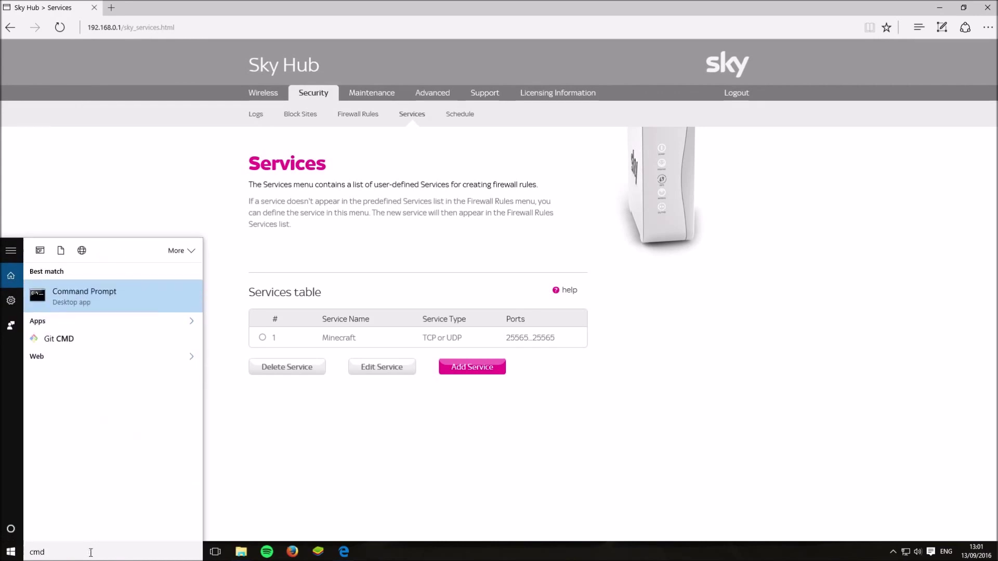
{"action": "key", "text": "Return"}
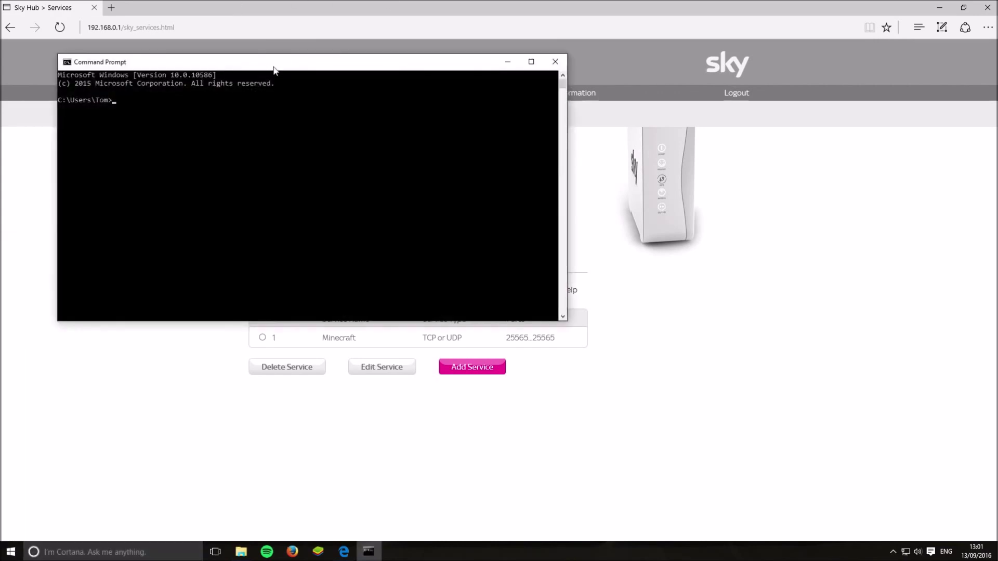
{"action": "double_click", "coordinate": [274, 64]}
Run ipconfig and select the IPv4 address 192.168.0.9 in the output.
{"action": "type", "text": "ip"}
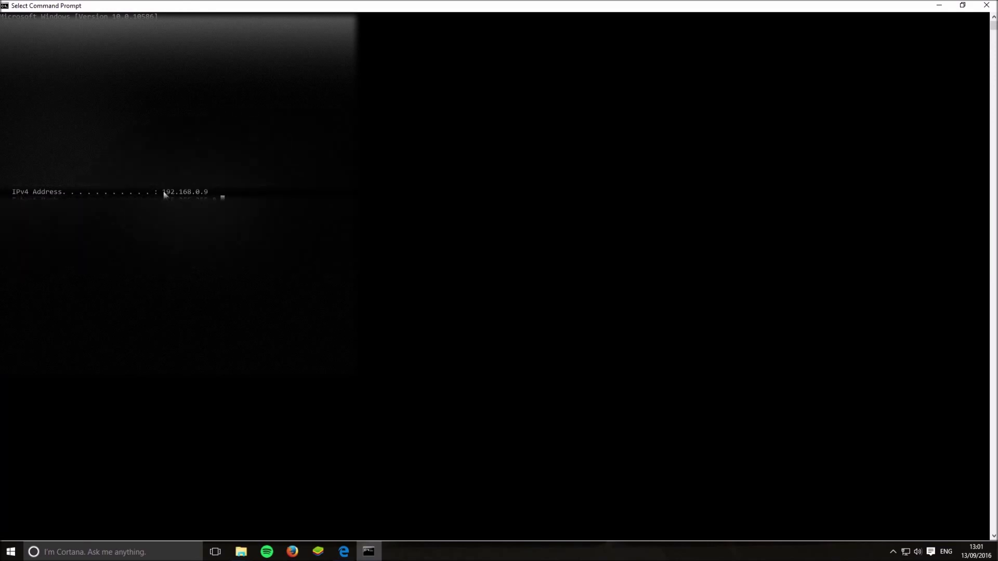
{"action": "left_click_drag", "start_coordinate": [164, 192], "coordinate": [208, 192]}
{"action": "left_click", "coordinate": [208, 192]}
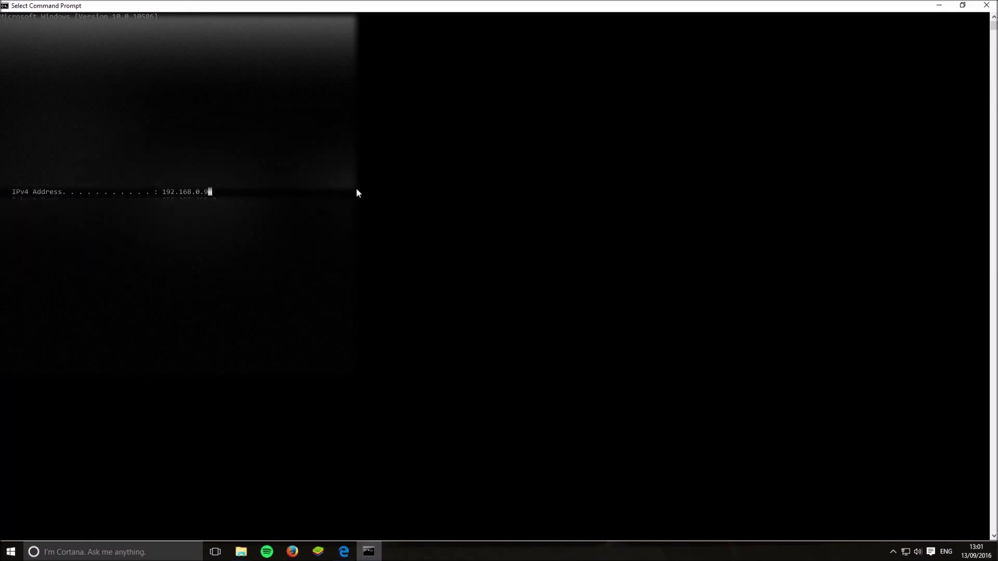
{"action": "left_click", "coordinate": [206, 192]}
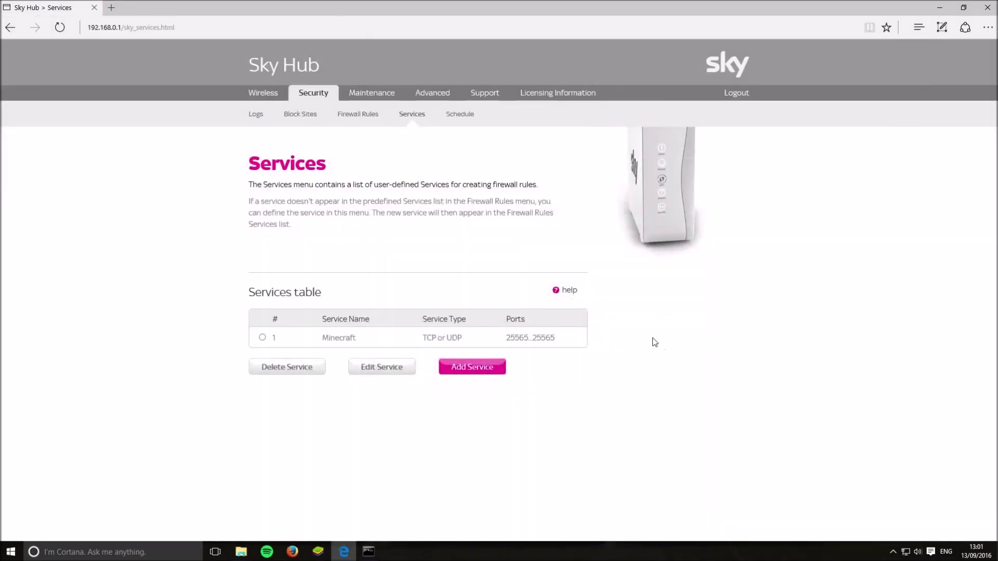
Go to the Firewall Rules page and start a new outbound rule.
{"action": "left_click", "coordinate": [369, 119]}
{"action": "scroll", "coordinate": [512, 282], "scroll_direction": "down", "scroll_amount": 2}
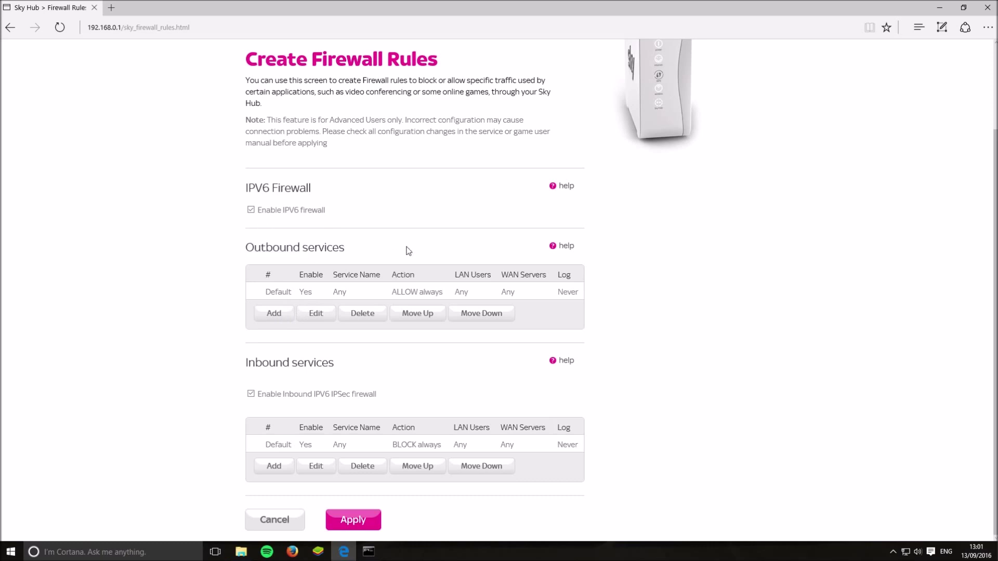
{"action": "left_click", "coordinate": [281, 318]}
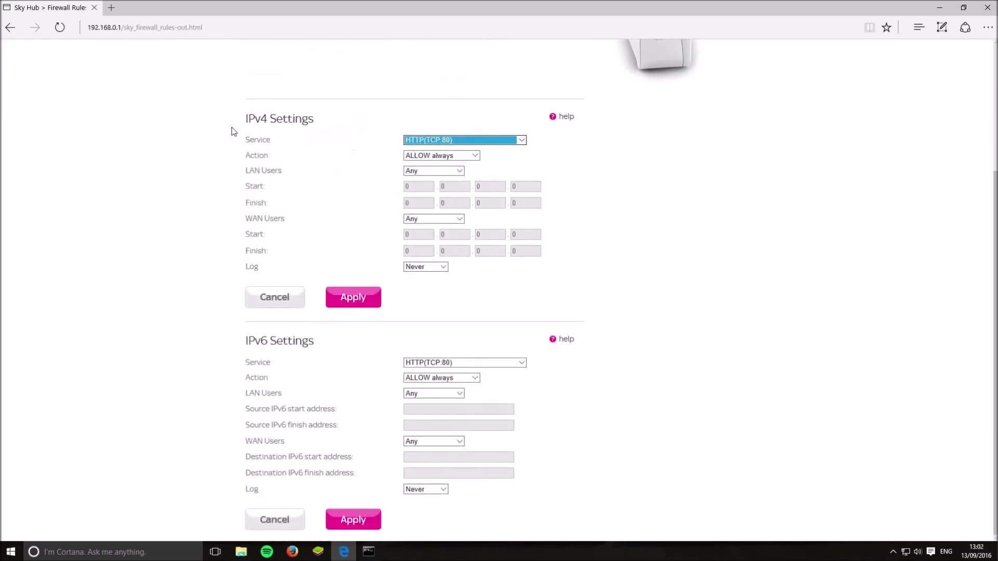
Create an outbound rule with IPv4 service Minecraft and action ALLOW always, and apply it.
{"action": "left_click", "coordinate": [441, 140]}
{"action": "scroll", "coordinate": [451, 179], "scroll_direction": "down", "scroll_amount": 4}
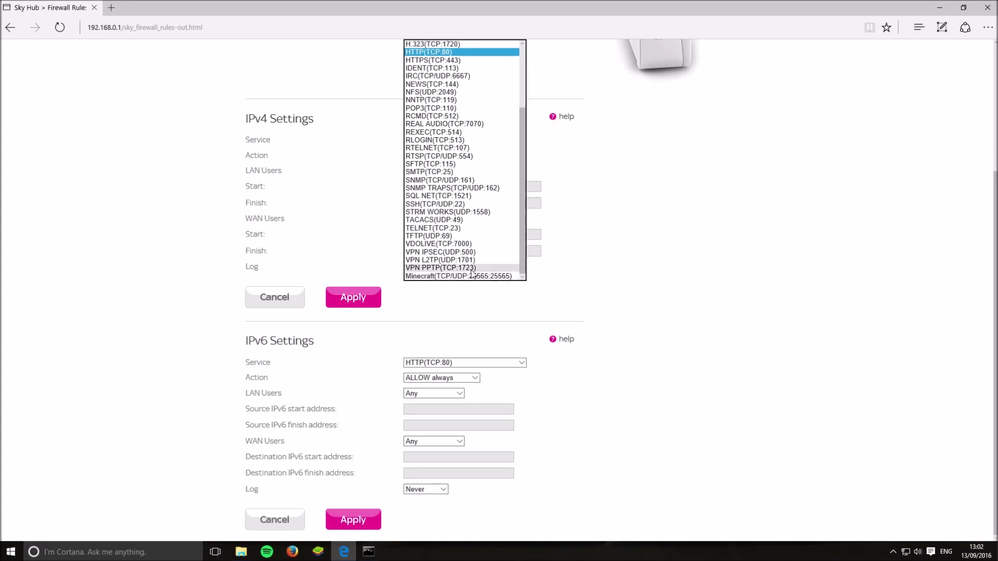
{"action": "left_click", "coordinate": [505, 277]}
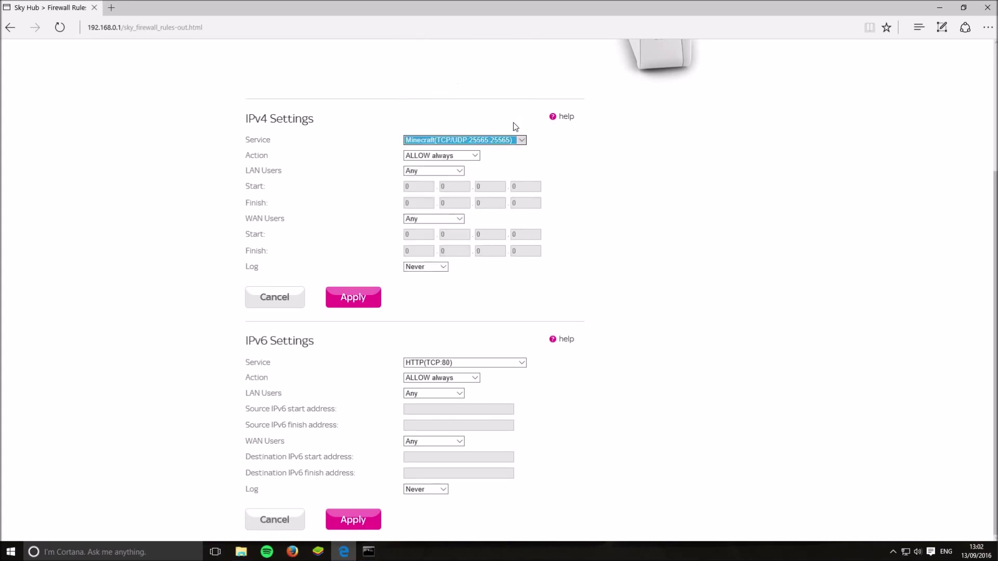
{"action": "left_click", "coordinate": [440, 157]}
{"action": "left_click", "coordinate": [440, 159]}
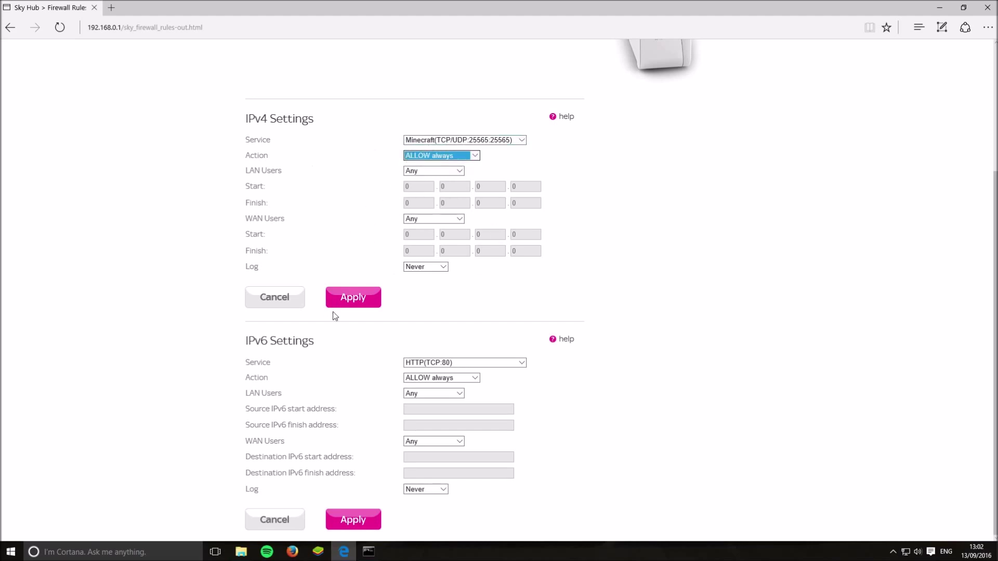
{"action": "left_click", "coordinate": [350, 300]}
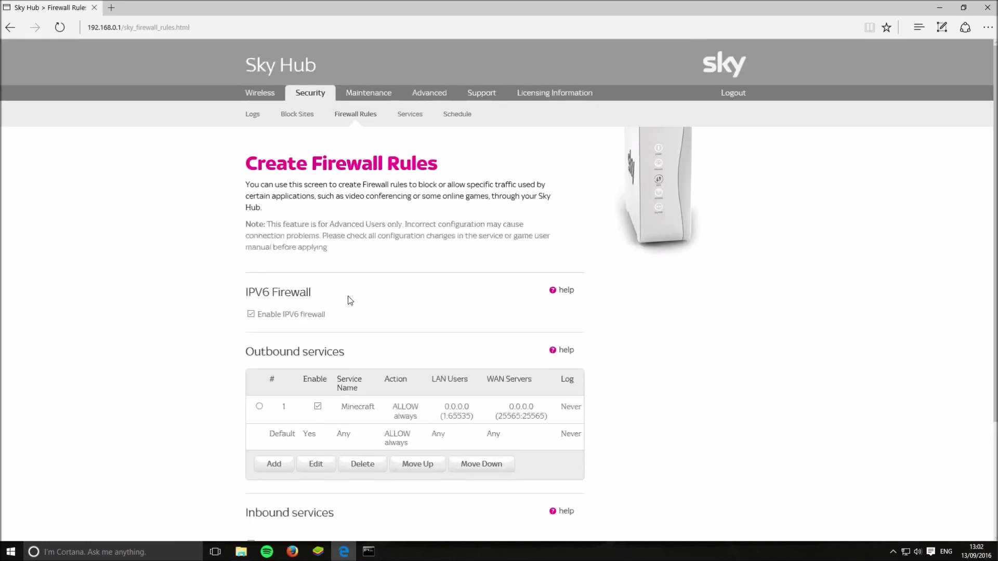
{"action": "scroll", "coordinate": [348, 299], "scroll_direction": "down", "scroll_amount": 3}
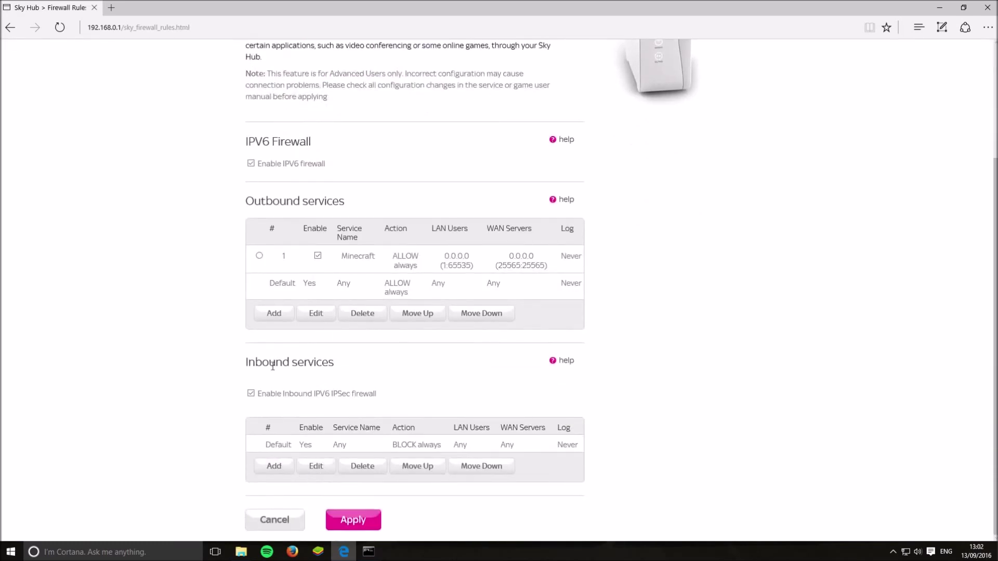
Start a new inbound rule with Minecraft as its IPv4 service.
{"action": "left_click", "coordinate": [268, 472]}
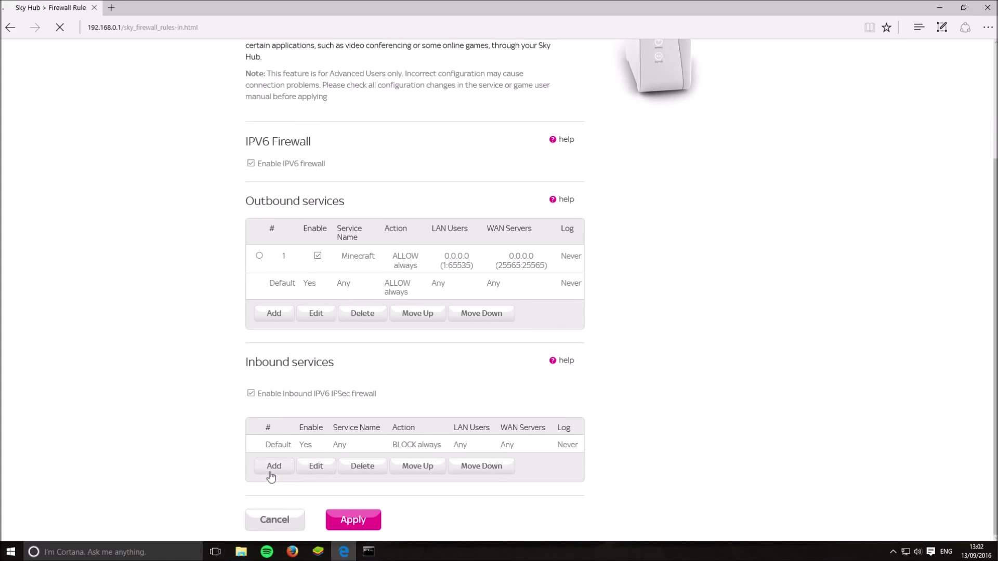
{"action": "scroll", "coordinate": [358, 383], "scroll_direction": "down", "scroll_amount": 3}
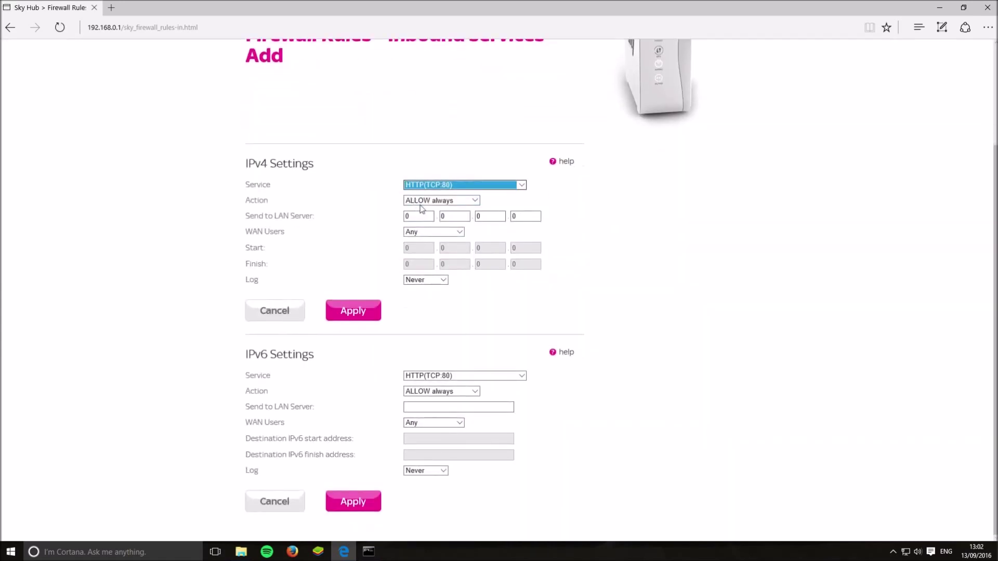
{"action": "left_click", "coordinate": [433, 183]}
{"action": "left_click", "coordinate": [459, 320]}
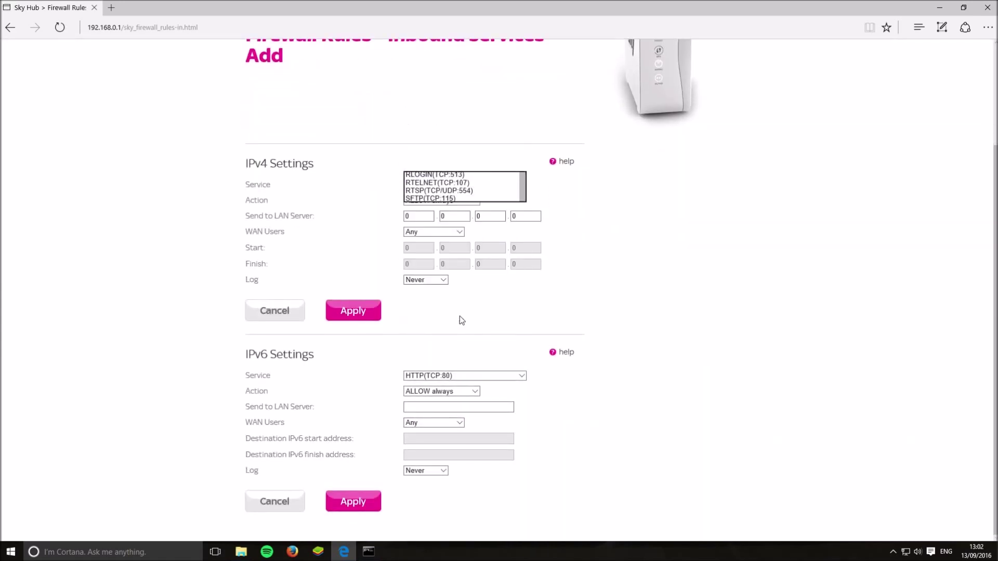
Set the Send to LAN Server address to 192.168.0.9 and apply the inbound rule.
{"action": "double_click", "coordinate": [414, 216]}
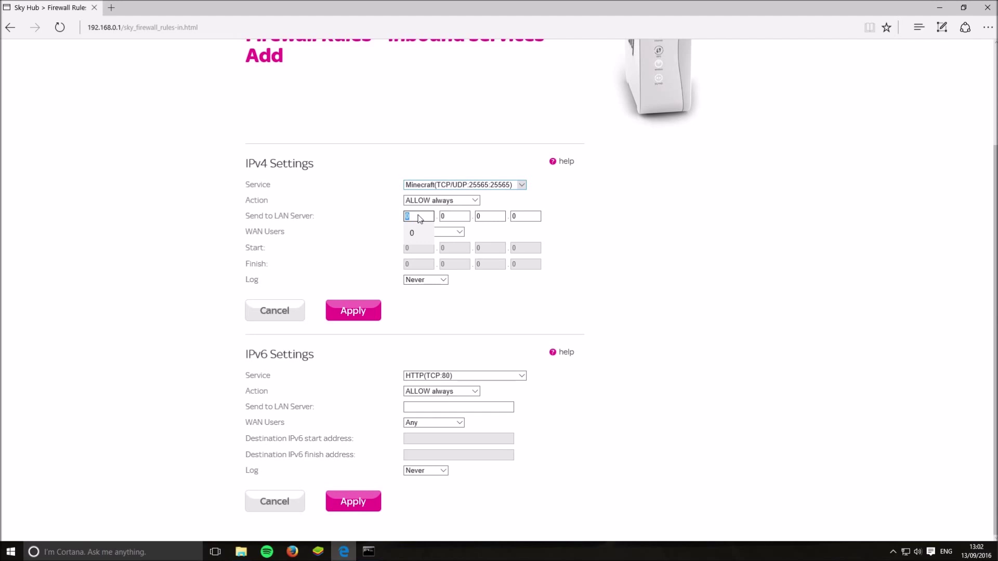
{"action": "key", "text": "BackSpace"}
{"action": "type", "text": "19"}
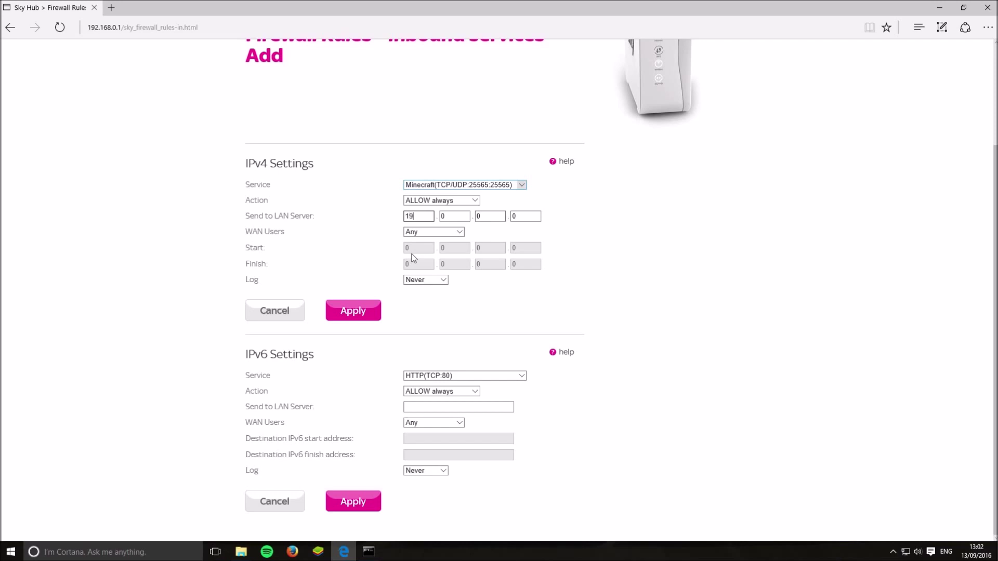
{"action": "type", "text": "2"}
{"action": "double_click", "coordinate": [457, 216]}
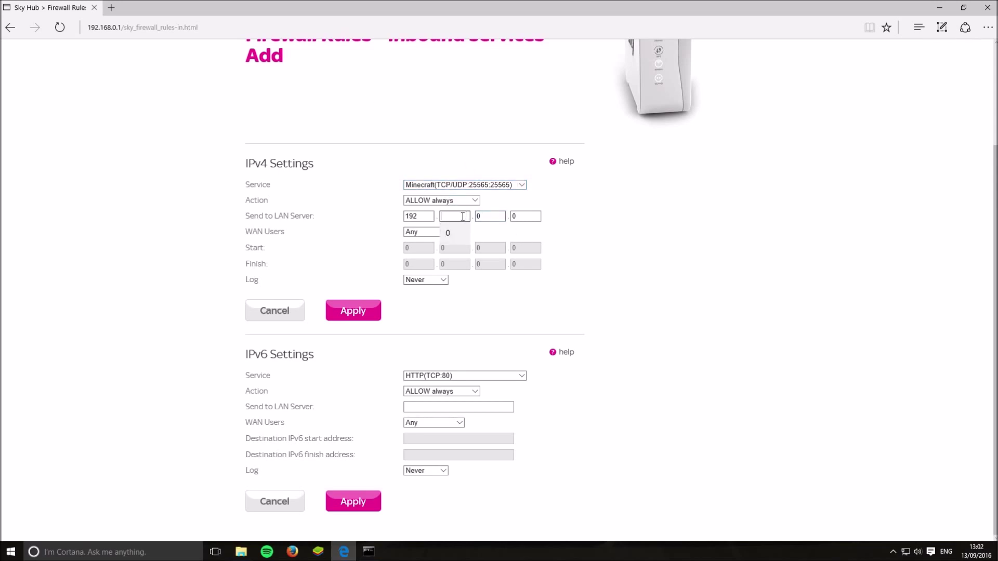
{"action": "type", "text": "1"}
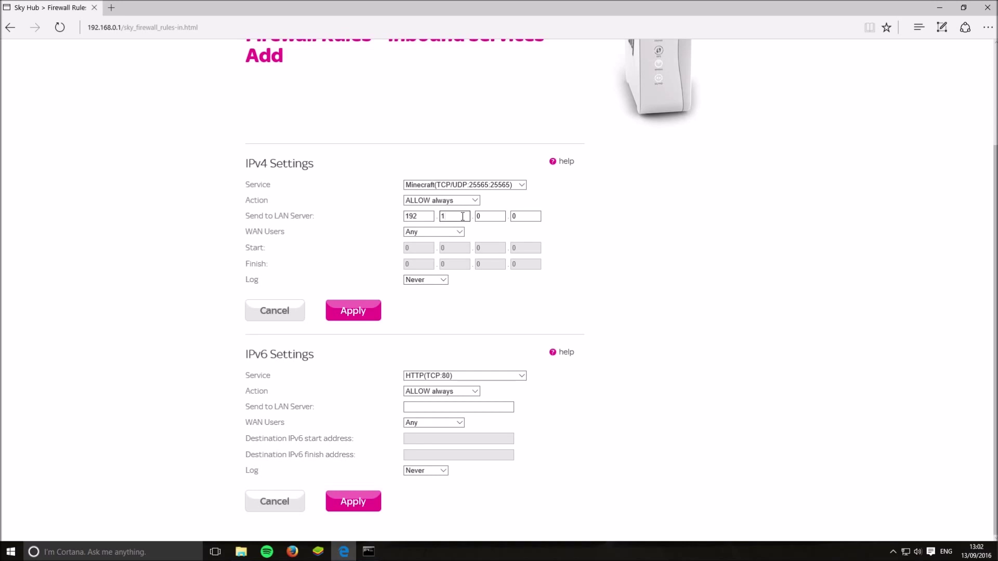
{"action": "type", "text": "68"}
{"action": "key", "text": "Tab"}
{"action": "key", "text": "Tab"}
{"action": "type", "text": "9"}
{"action": "left_click", "coordinate": [557, 275]}
{"action": "left_click", "coordinate": [357, 313]}
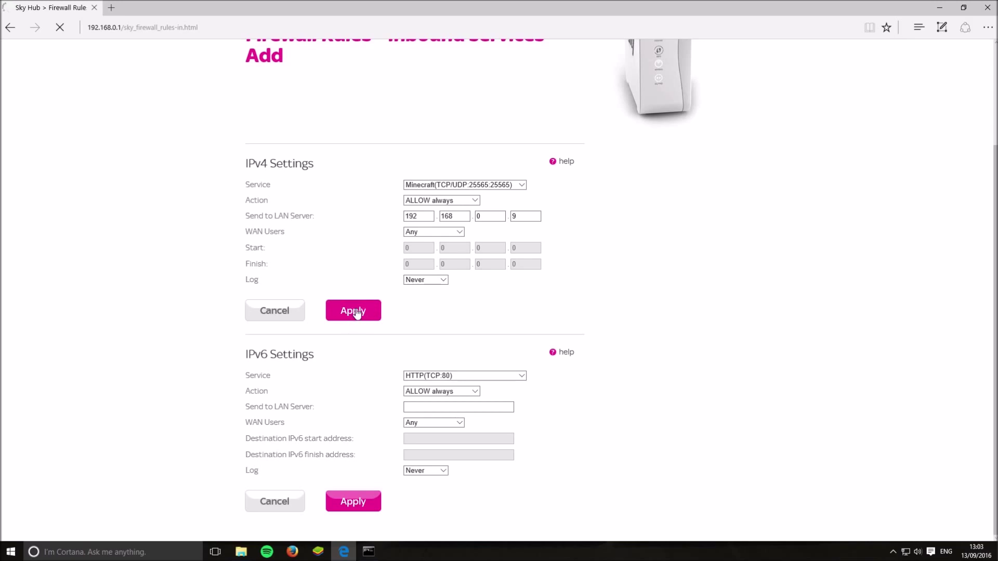
Apply the firewall page so both Minecraft rules (port 25565) are kept.
{"action": "scroll", "coordinate": [358, 313], "scroll_direction": "down", "scroll_amount": 4}
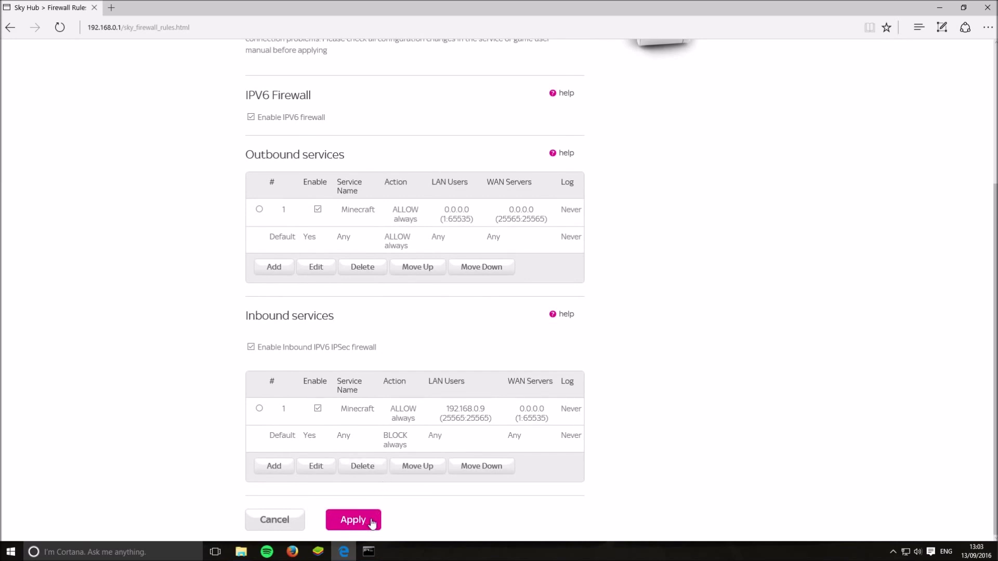
{"action": "left_click", "coordinate": [354, 521]}
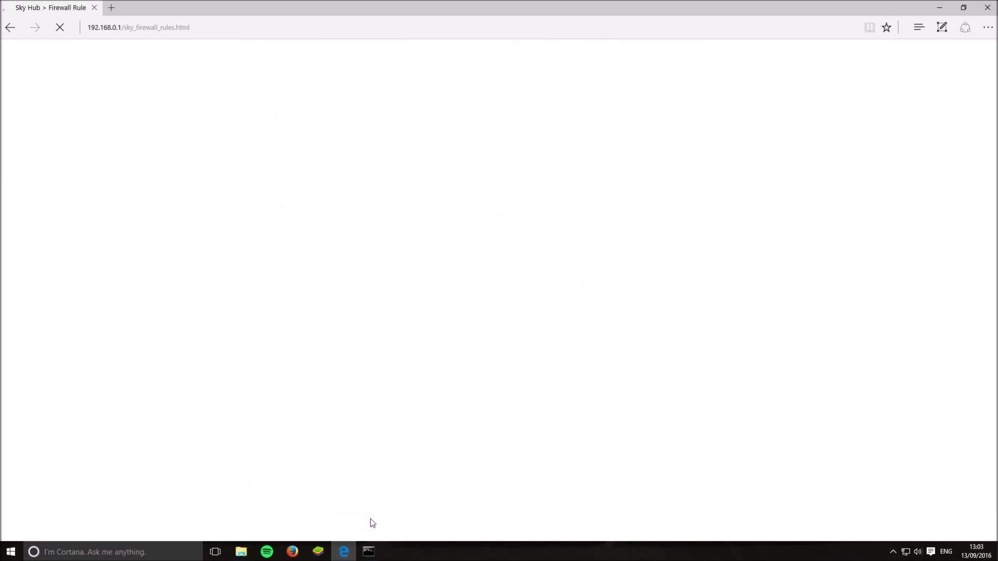
{"action": "scroll", "coordinate": [371, 515], "scroll_direction": "down", "scroll_amount": 4}
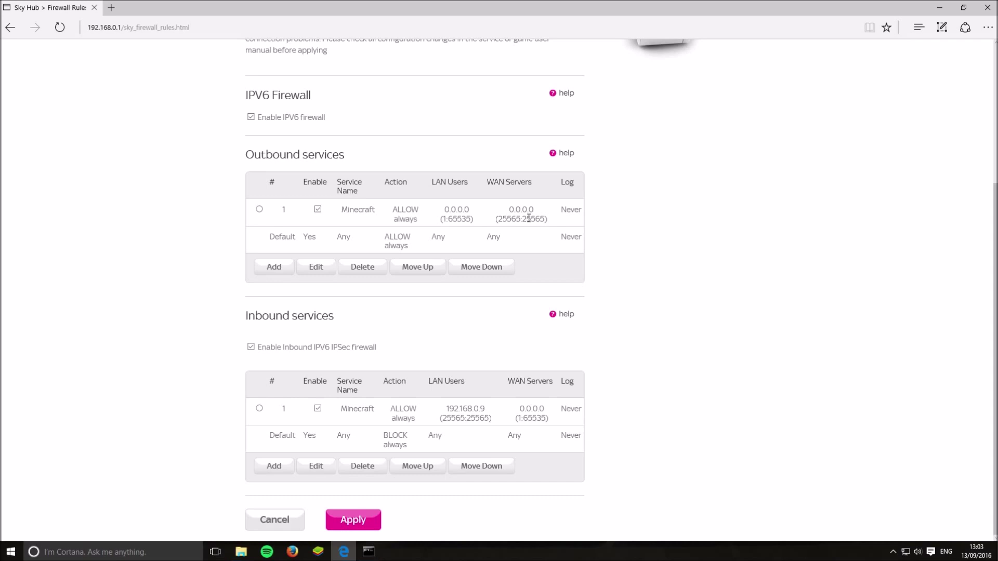
{"action": "left_click", "coordinate": [110, 7]}
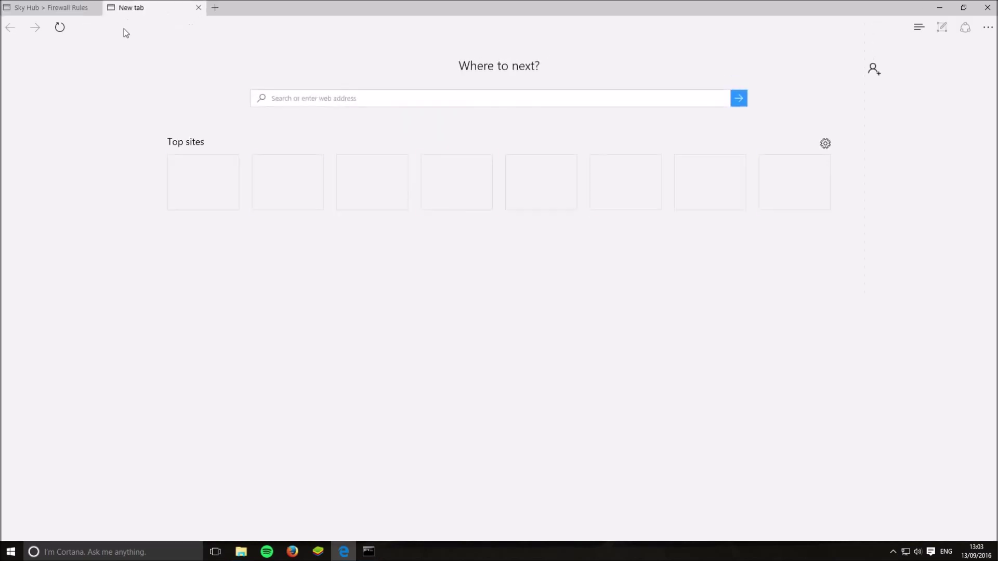
{"action": "left_click", "coordinate": [137, 27]}
{"action": "type", "text": "w"}
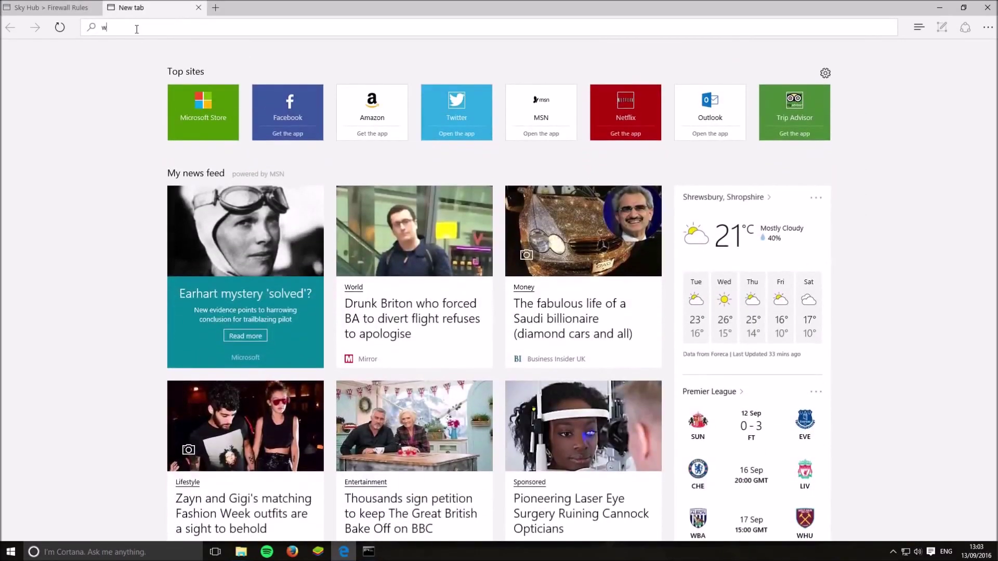
{"action": "type", "text": "hats my ip"}
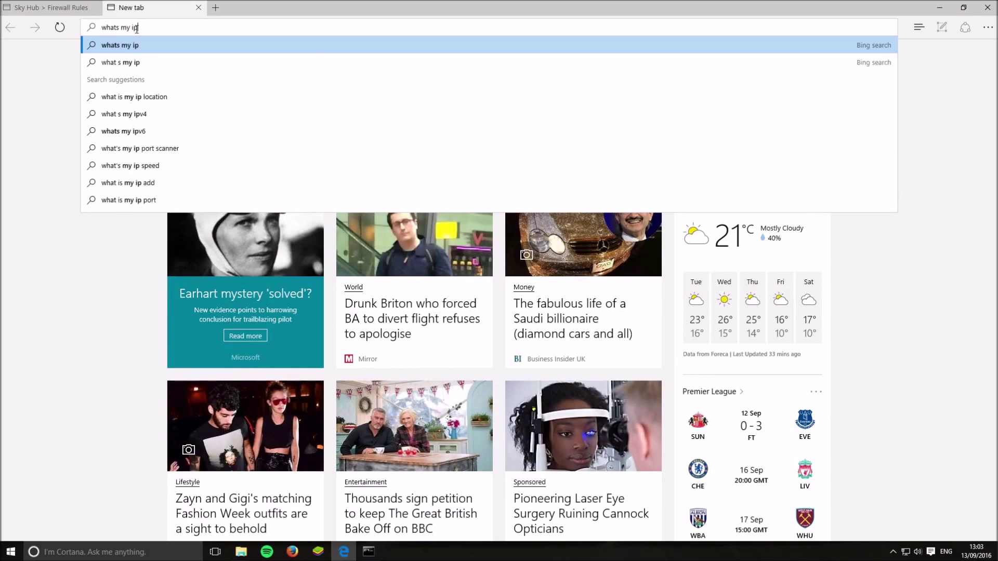
{"action": "key", "text": "Return"}
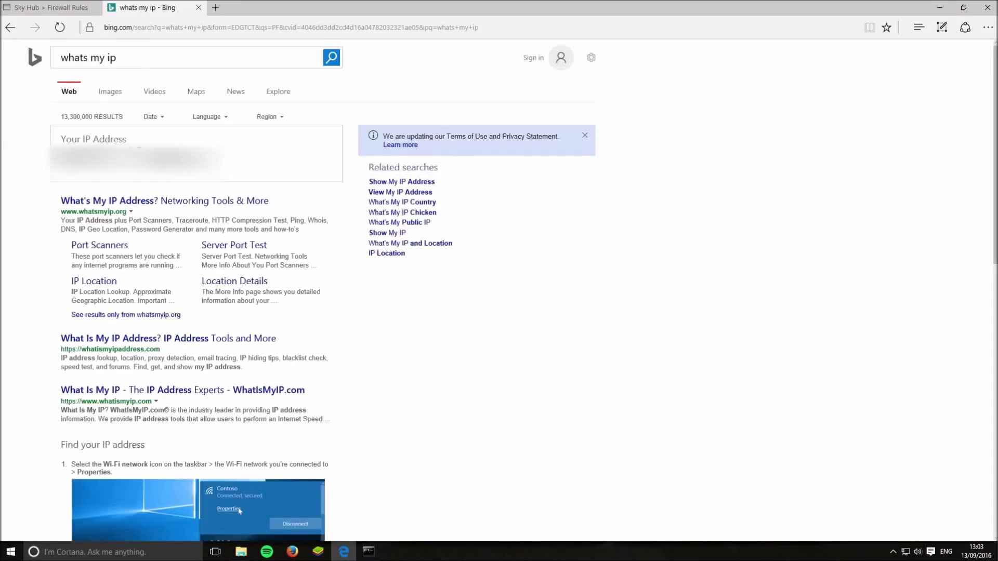
{"action": "double_click", "coordinate": [172, 151]}
{"action": "left_click", "coordinate": [199, 8]}
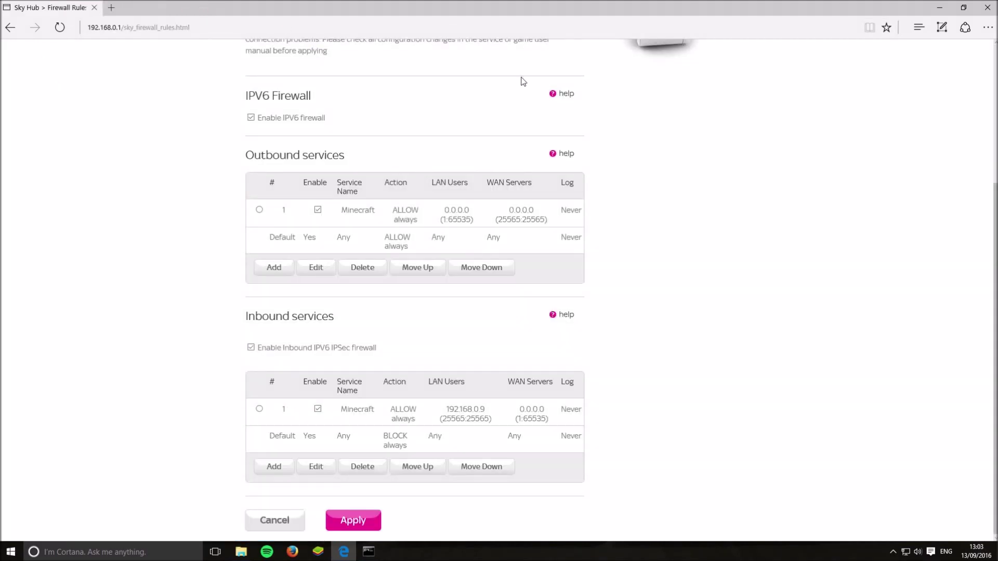